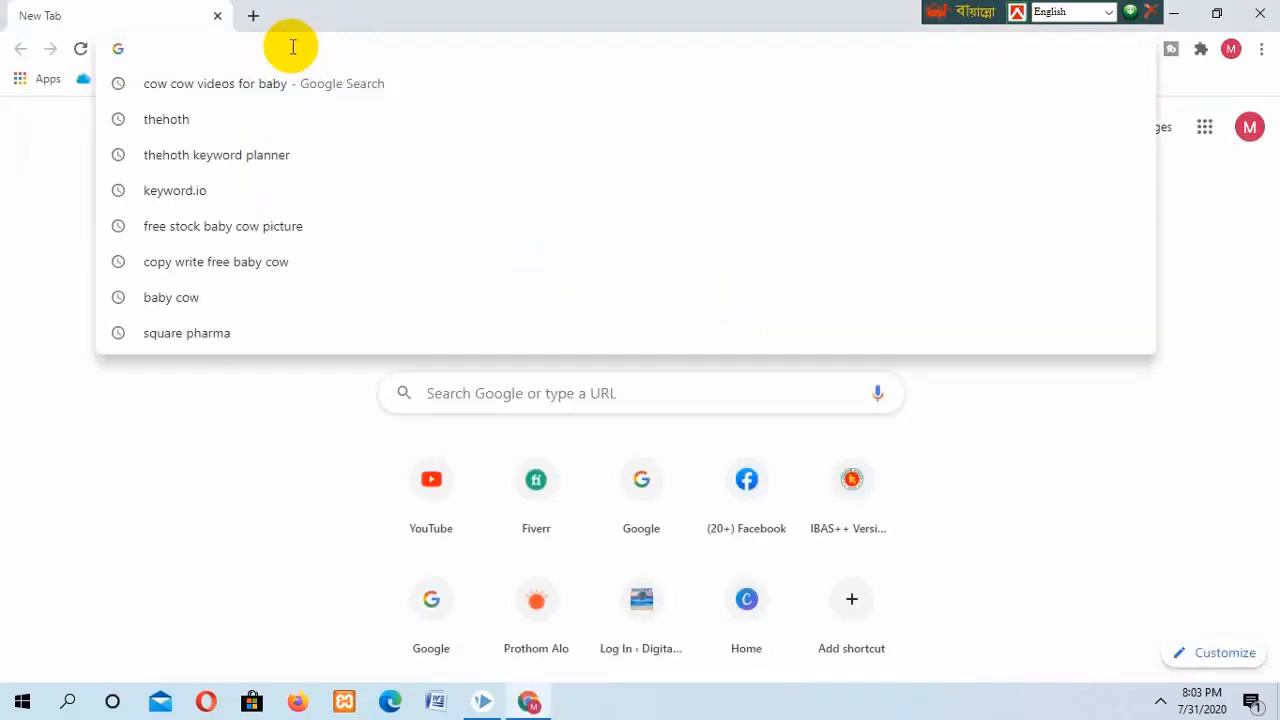
Go to ibas.finance.gov.bd and open the iBAS++ version that uses the new codes from 2018-19
type("i")
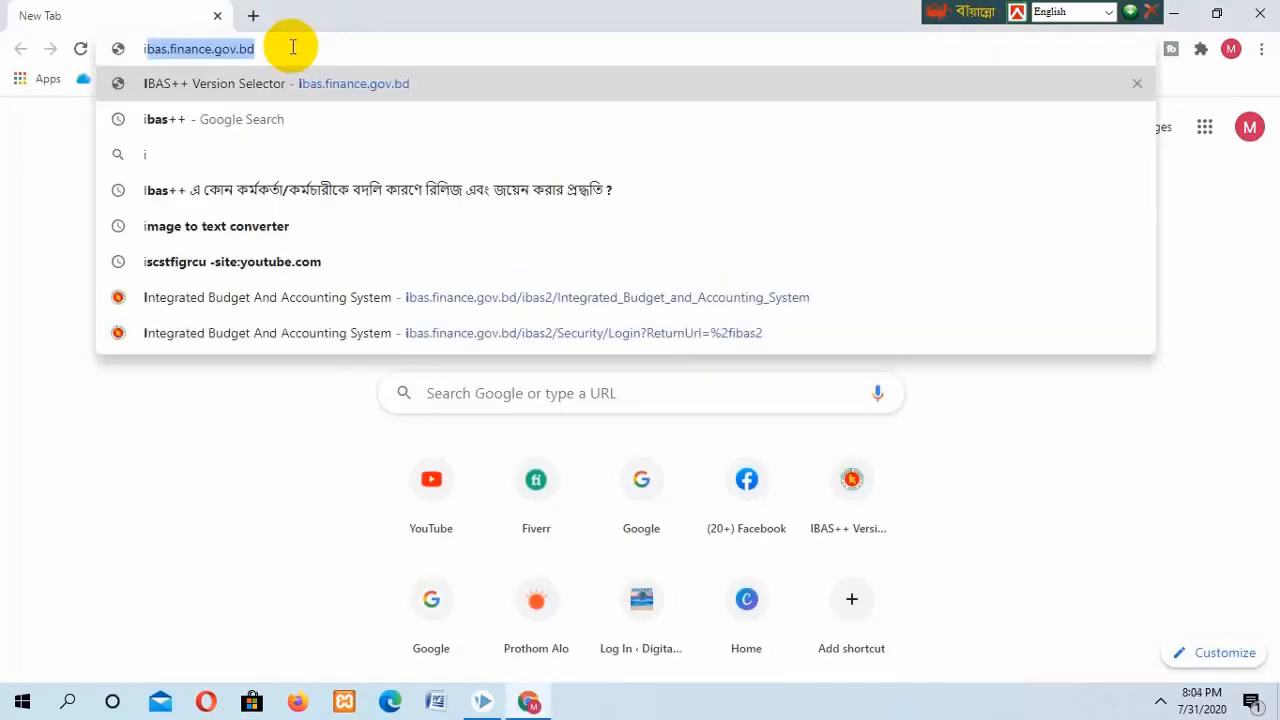
type("b")
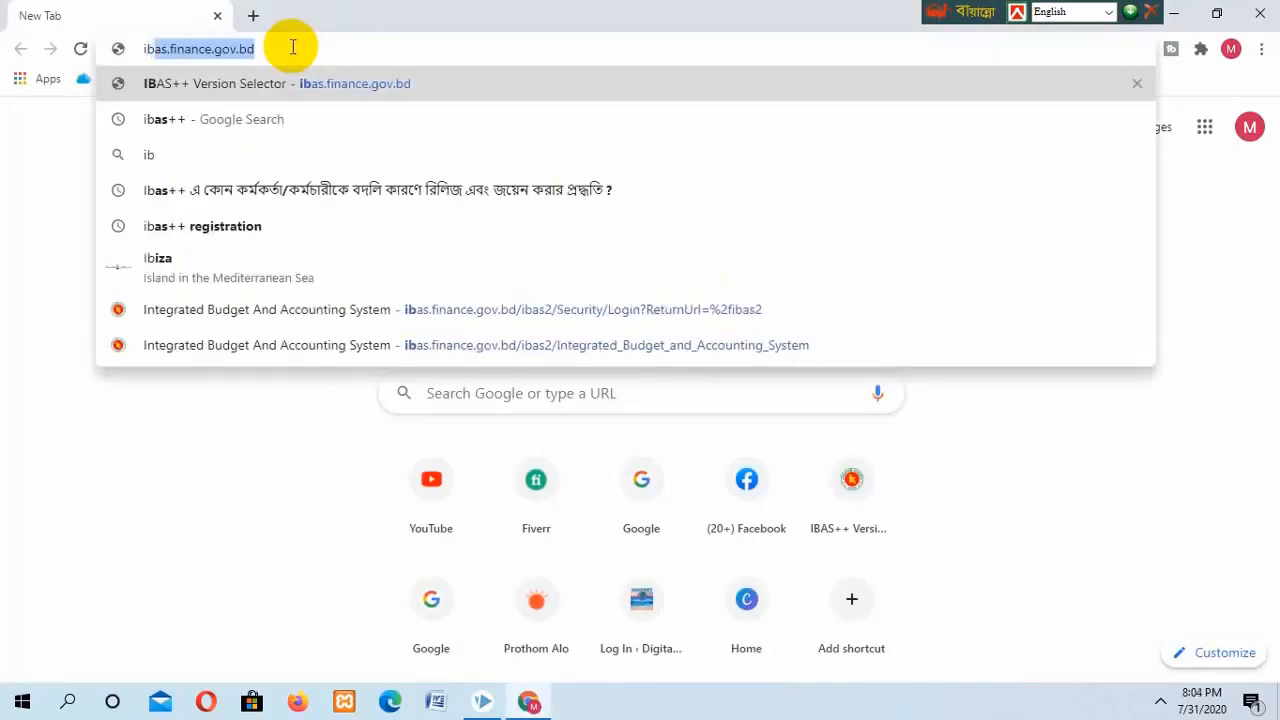
left_click(268, 52)
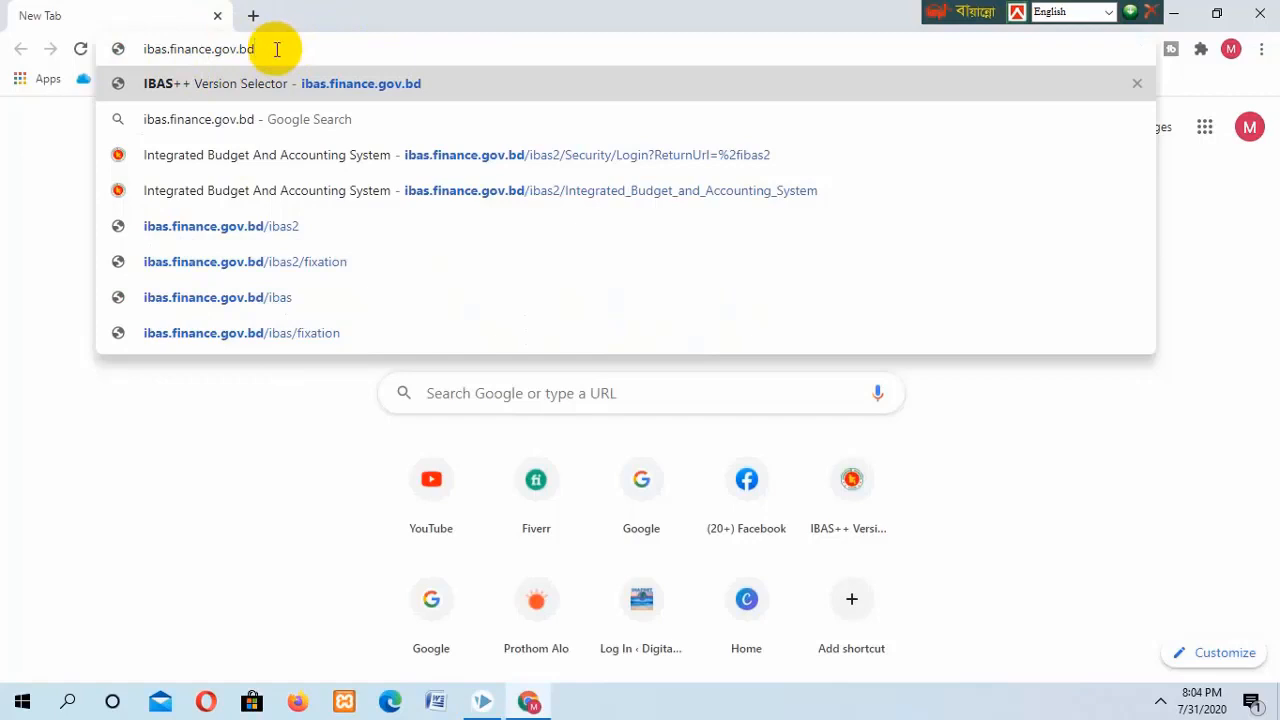
key("Return")
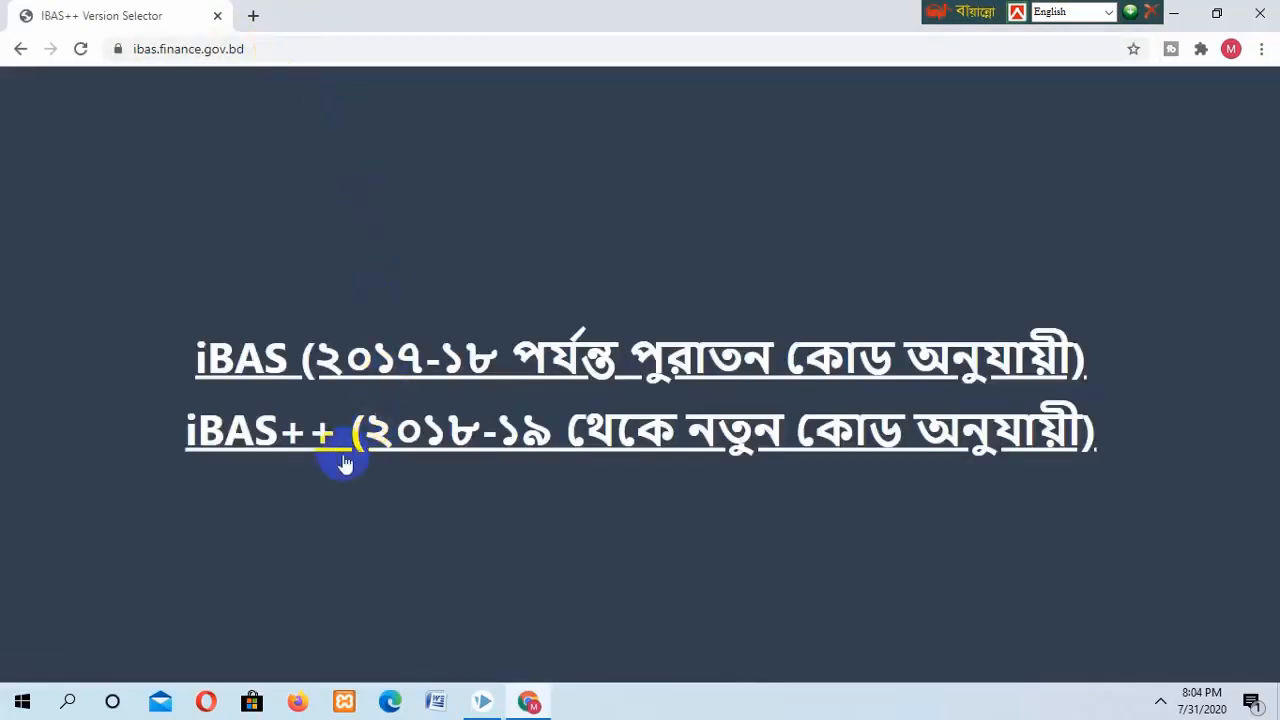
left_click(677, 437)
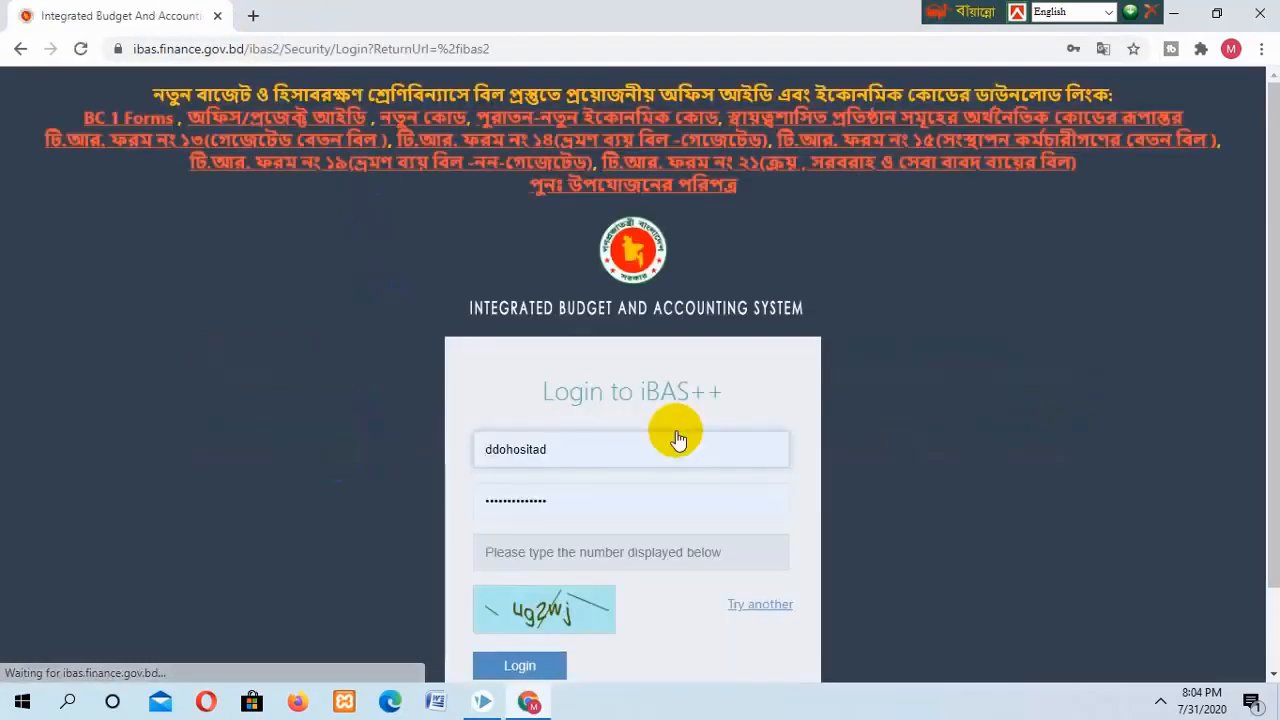
Log in to iBAS++ with the saved user ID and password plus the displayed verification code, and enter the Budget Execution subsystem
left_click(561, 448)
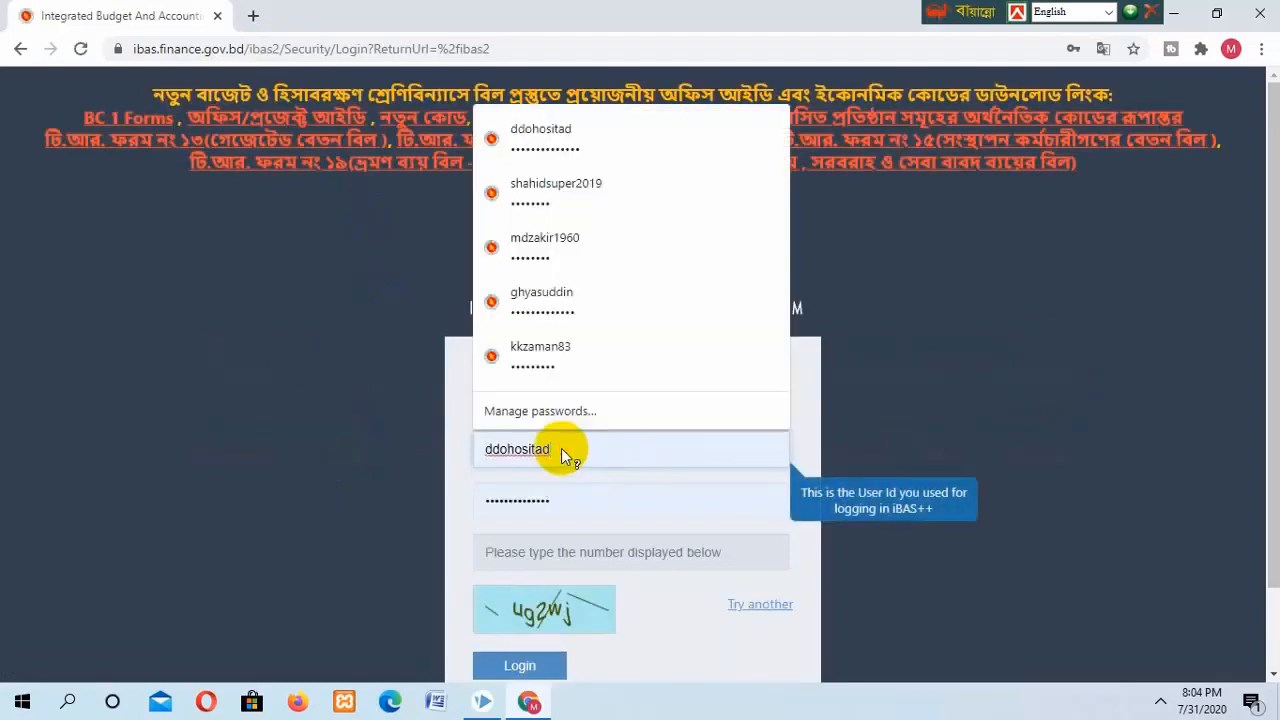
left_click(561, 502)
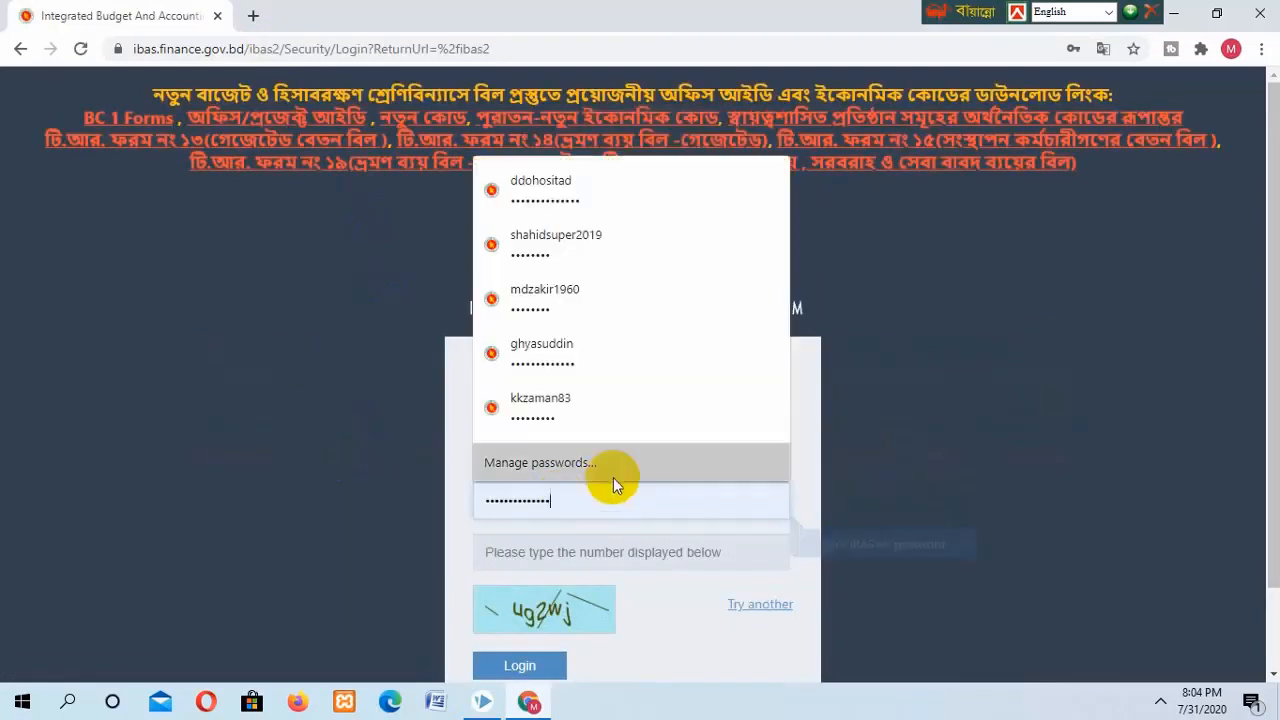
left_click(897, 401)
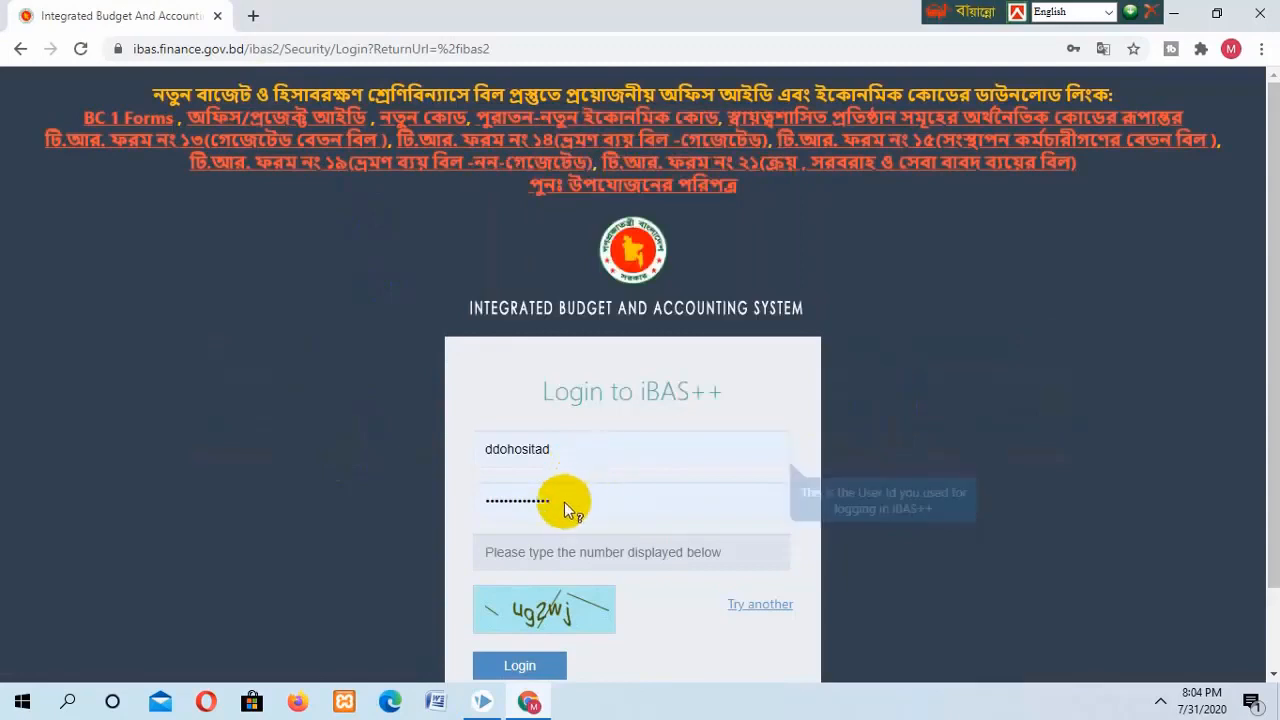
left_click(540, 556)
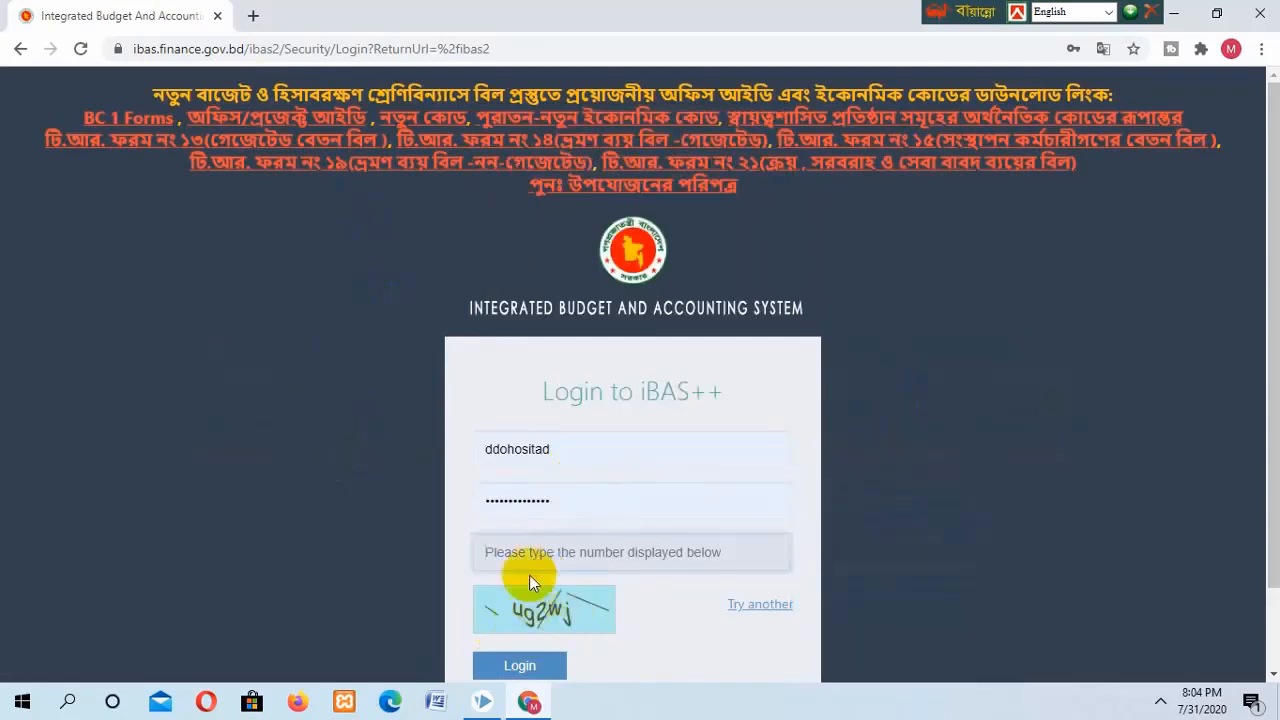
type("ug2wj")
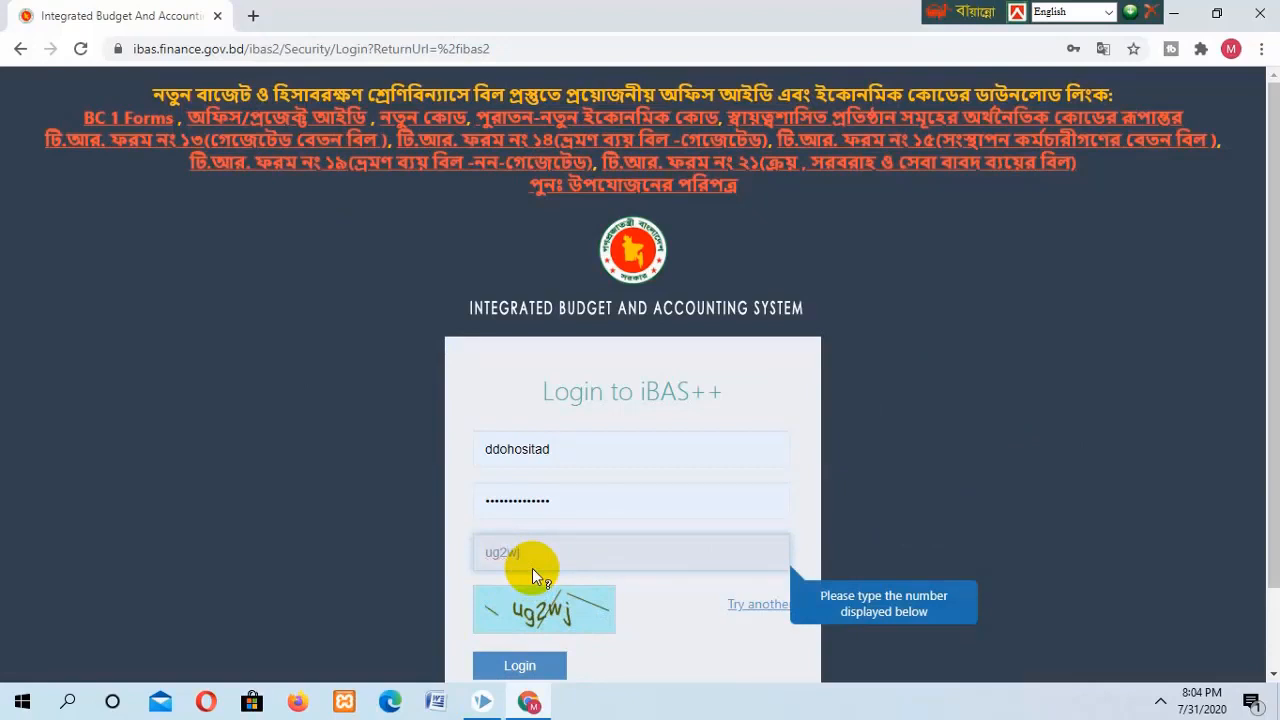
left_click(524, 662)
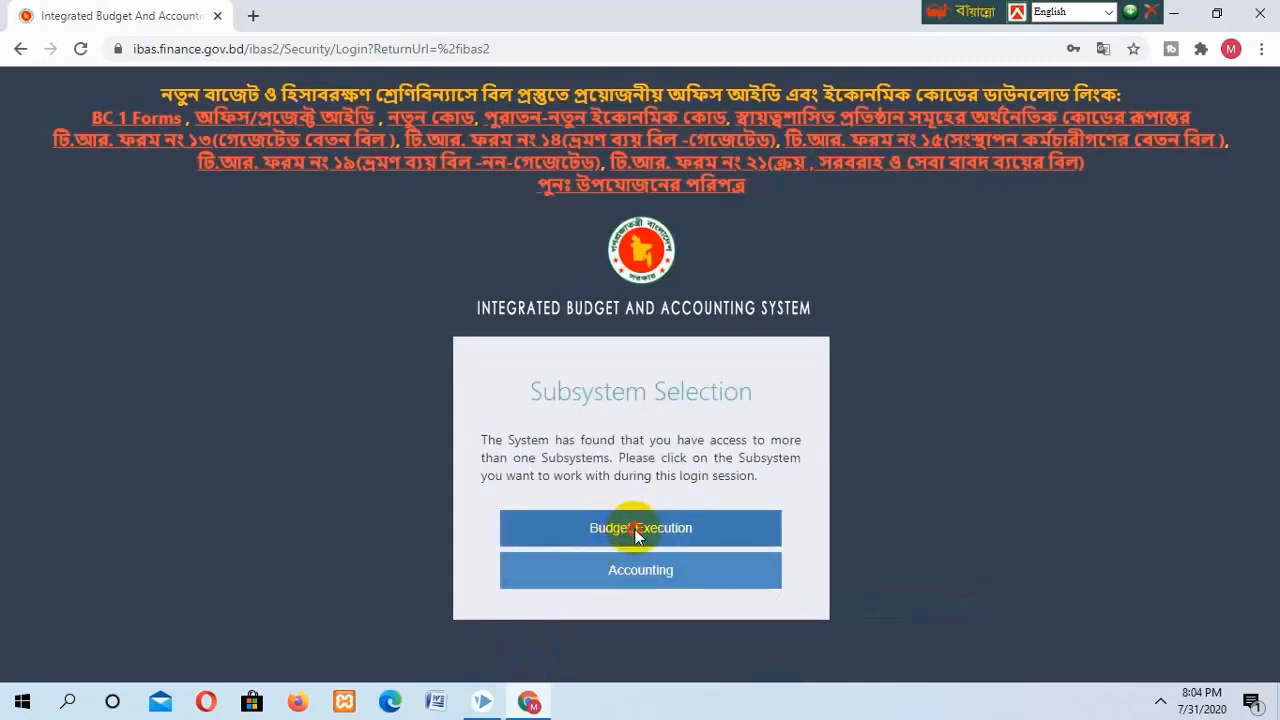
left_click(636, 533)
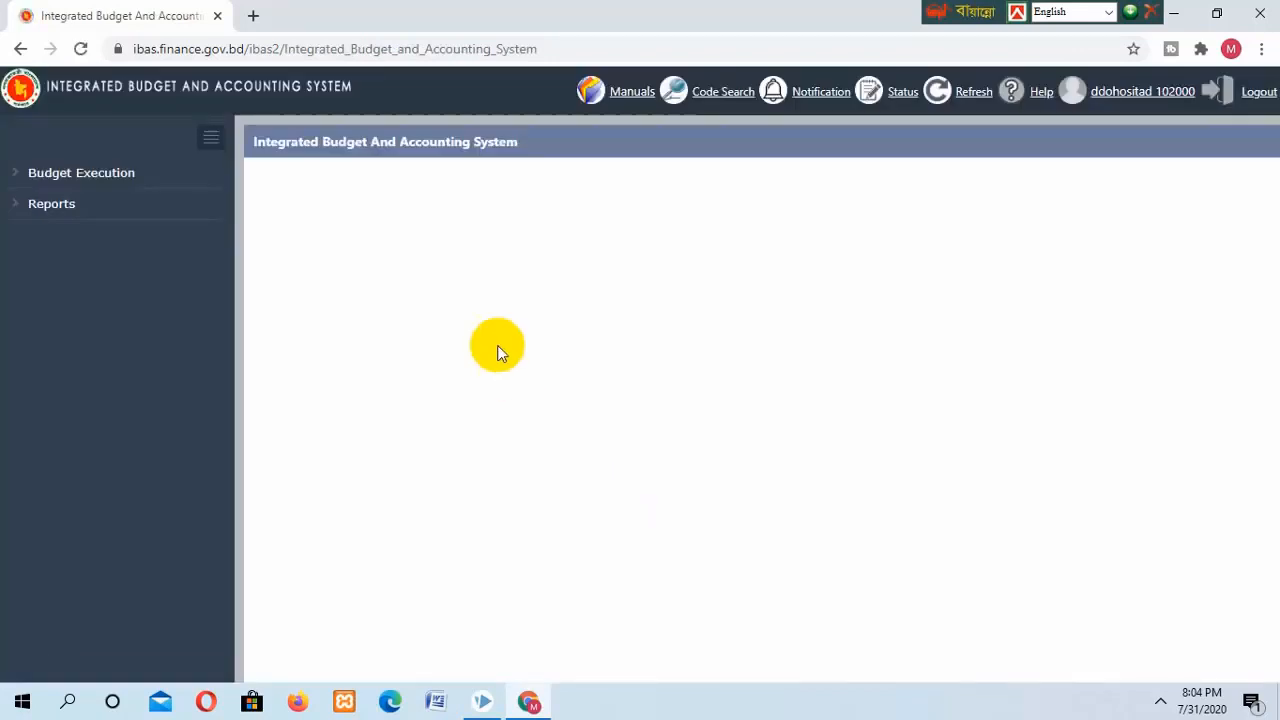
Open the PRL Entry form from Service Stage Management in the Budget Execution master data
left_click(103, 178)
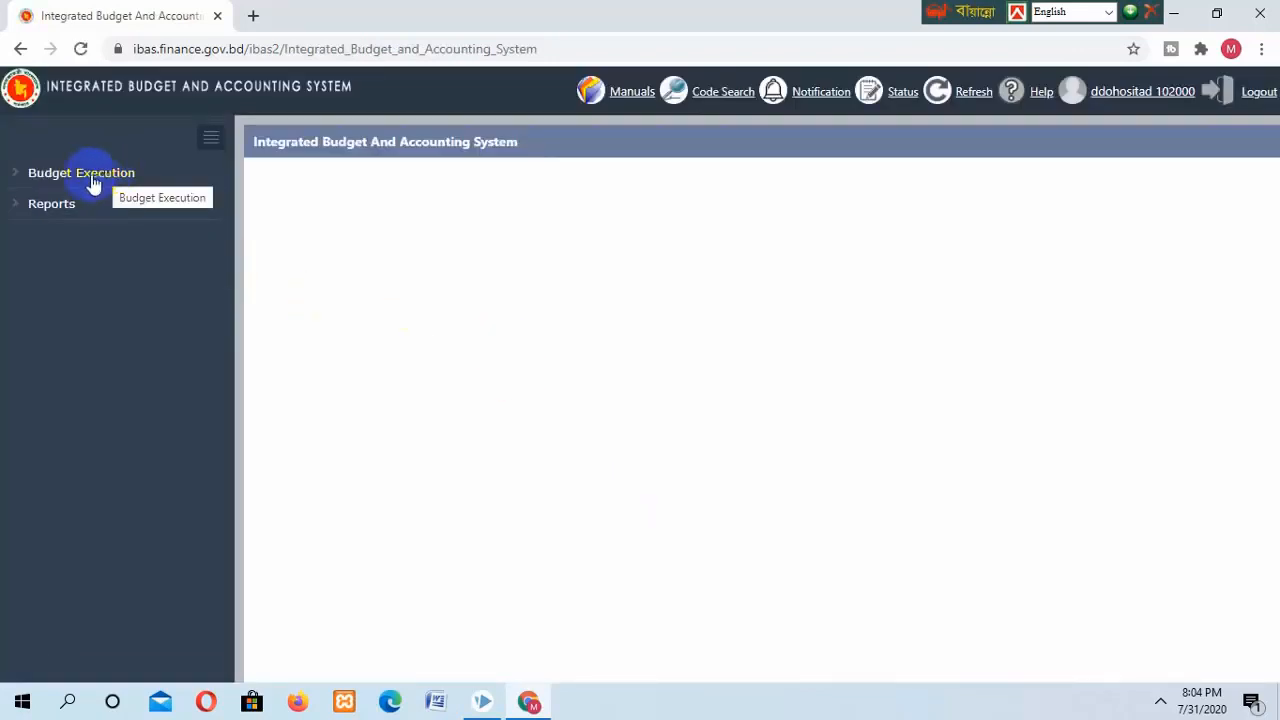
left_click(92, 183)
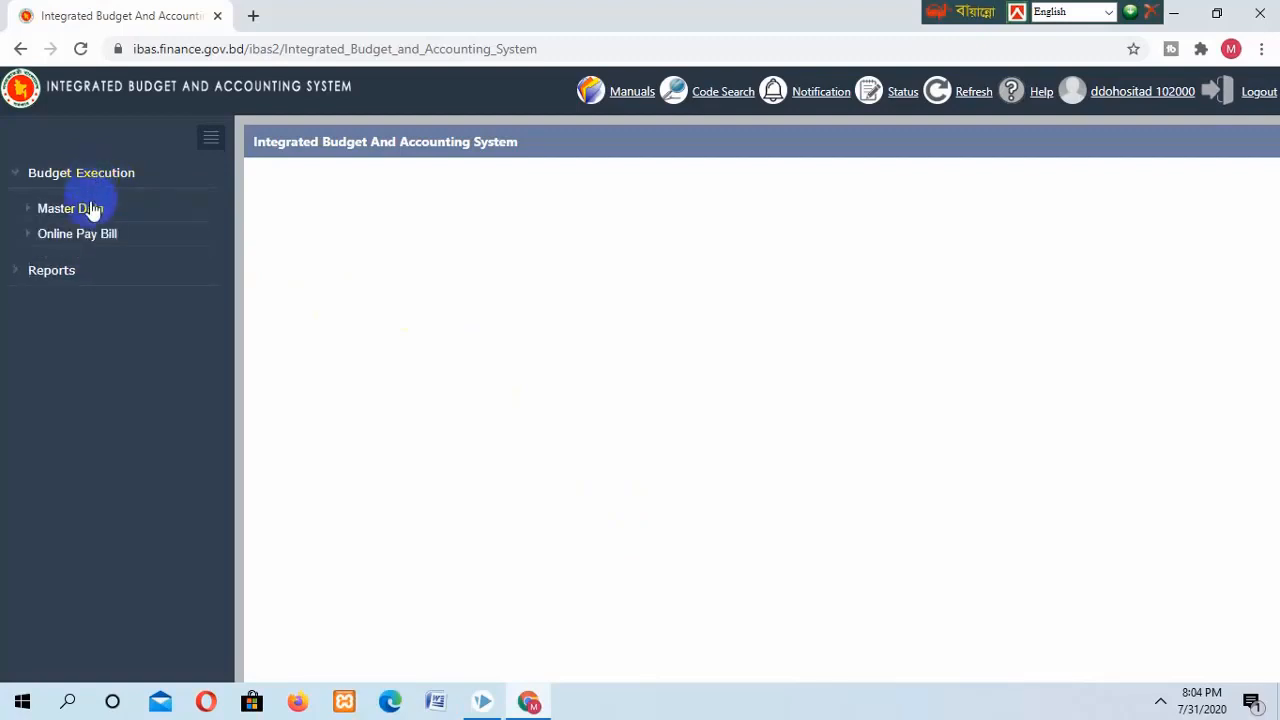
left_click(90, 208)
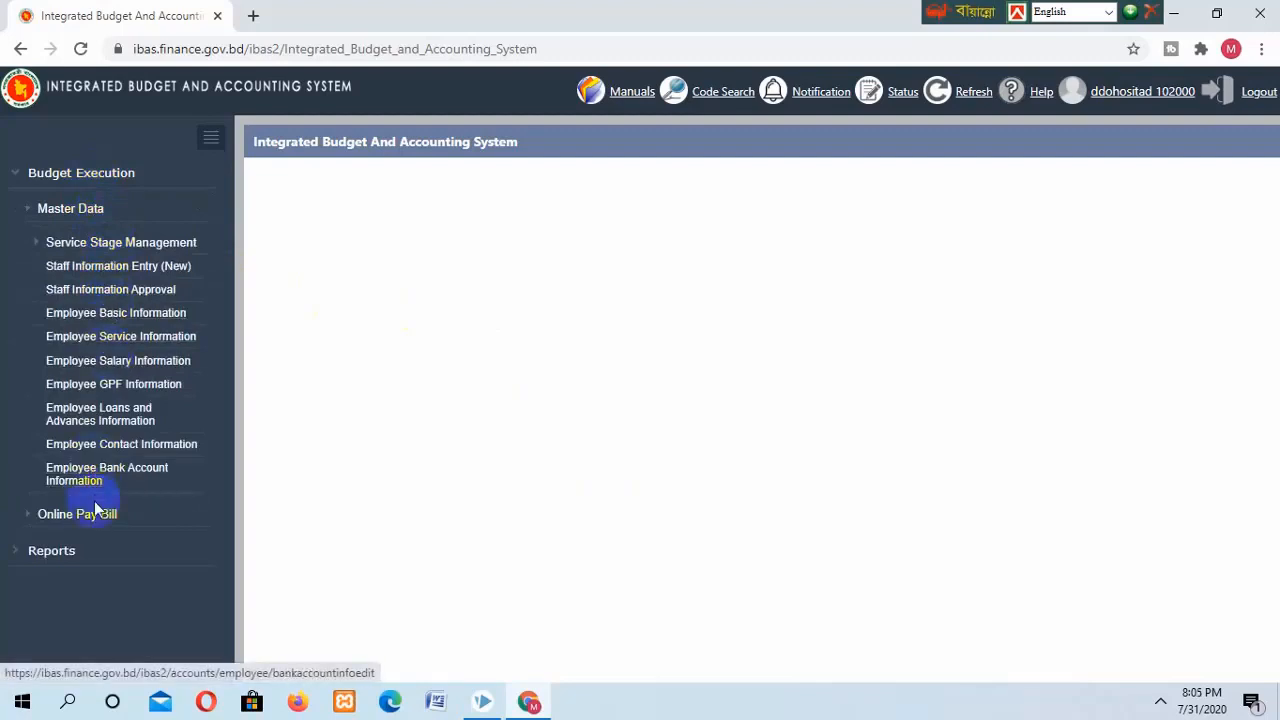
left_click(137, 249)
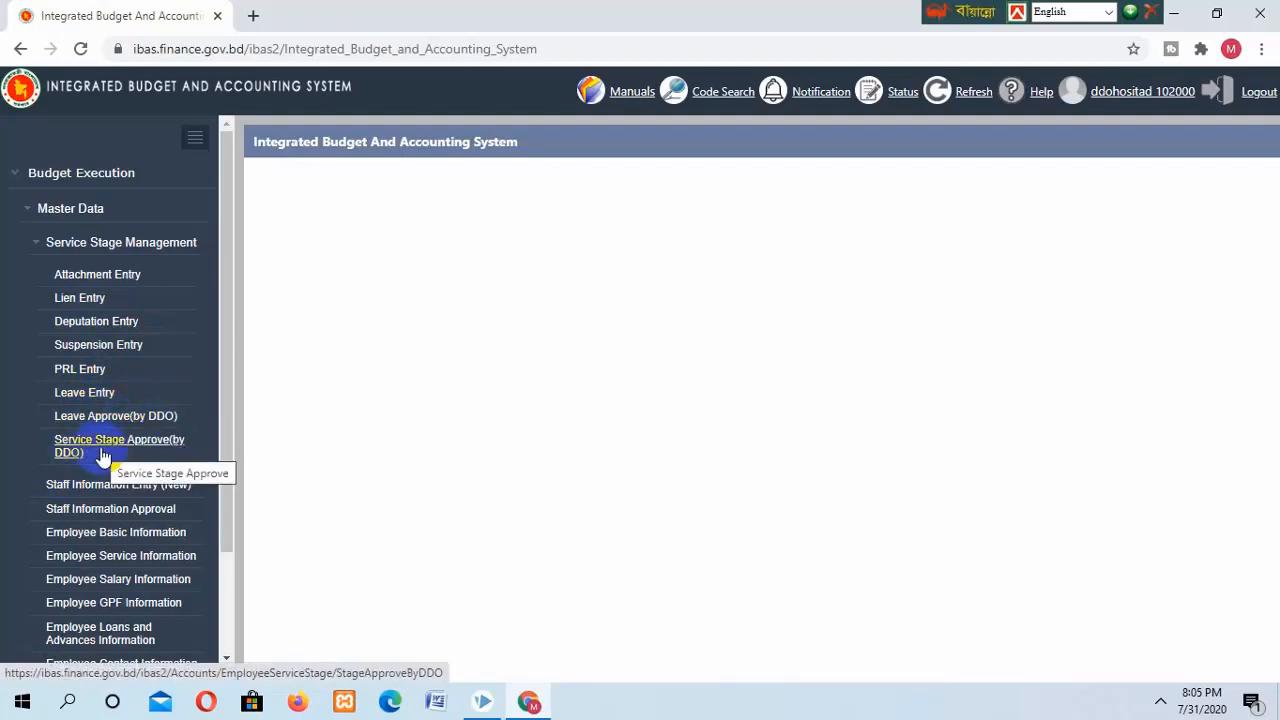
left_click(80, 371)
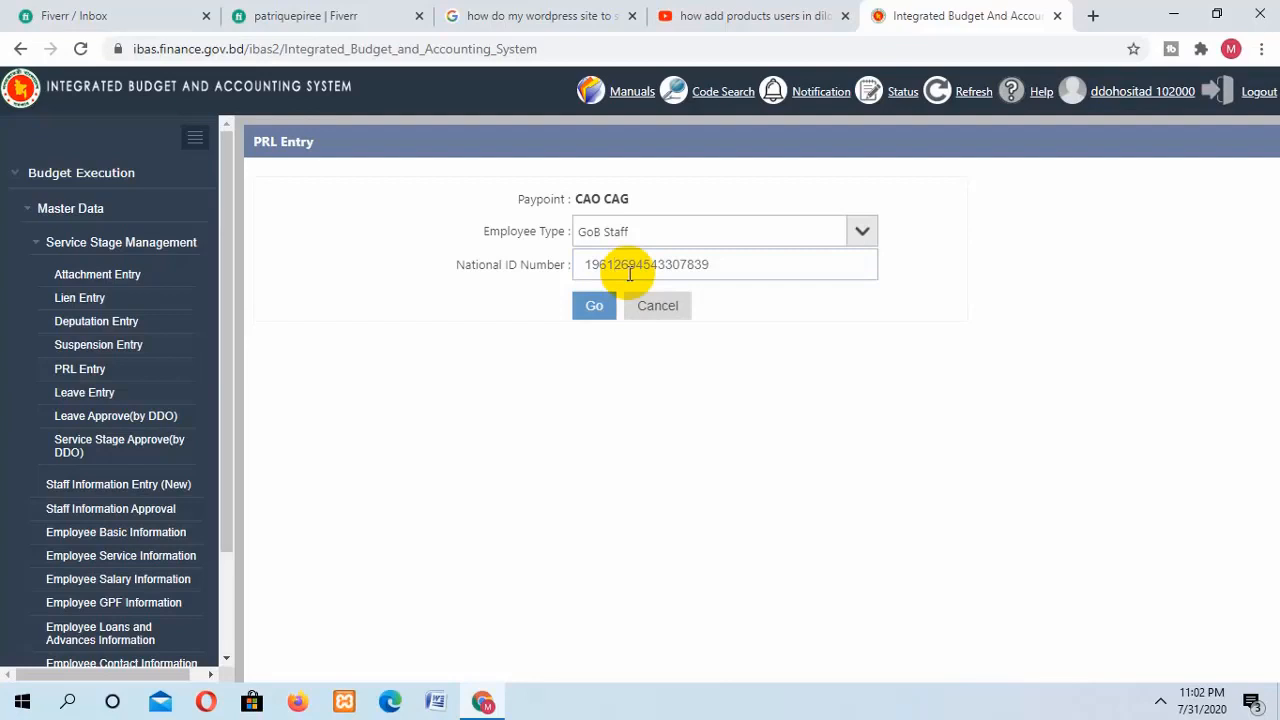
Correct the employee's National ID number in PRL Entry and load the employee's PRL and pension information
left_click(643, 267)
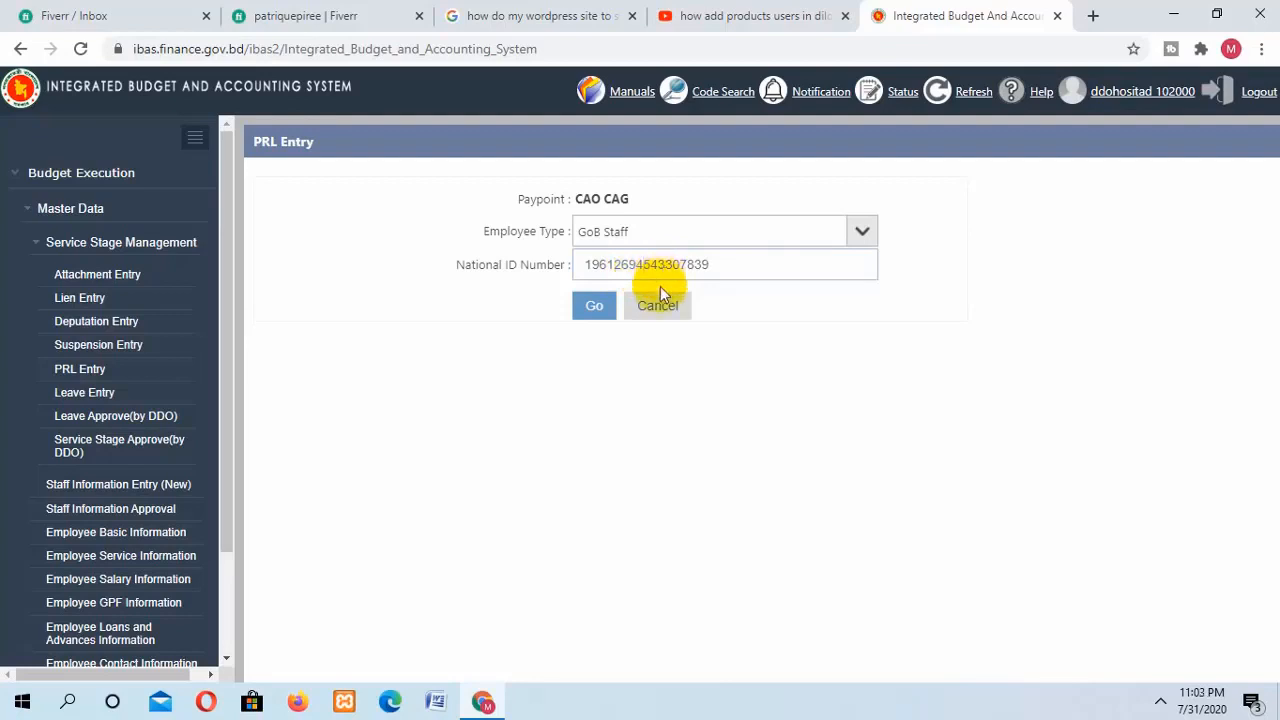
key("BackSpace")
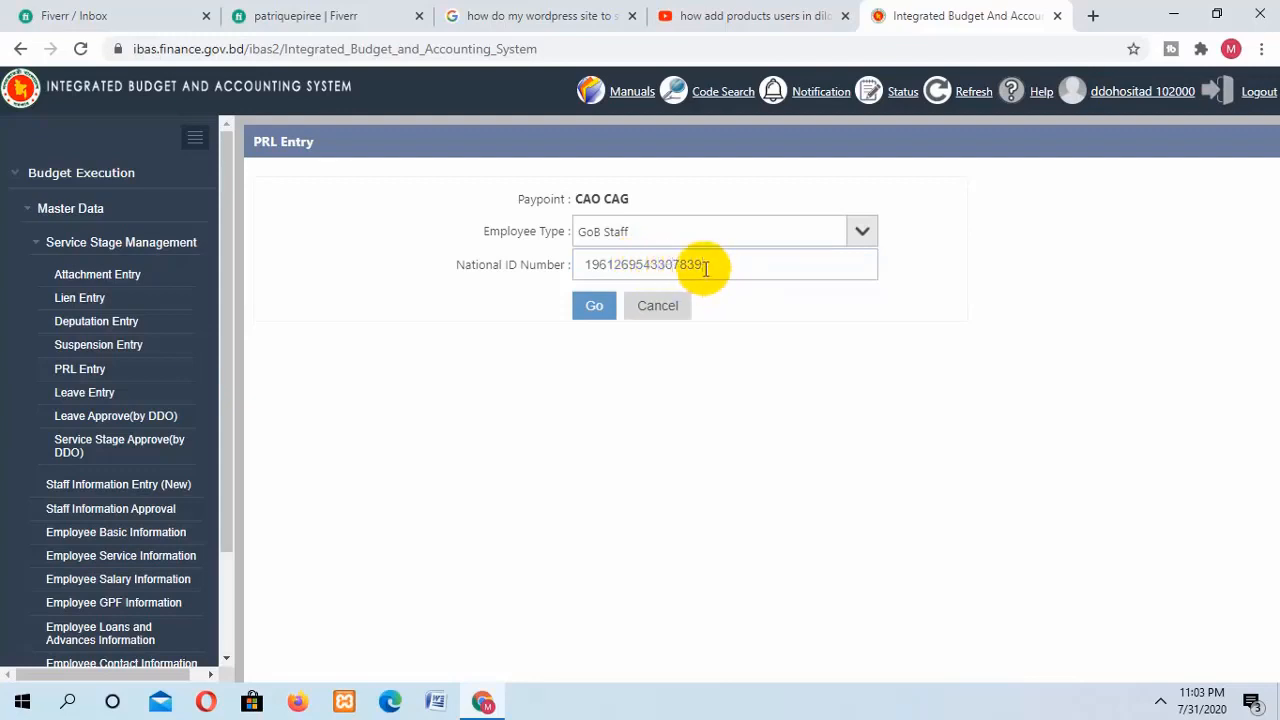
type("2")
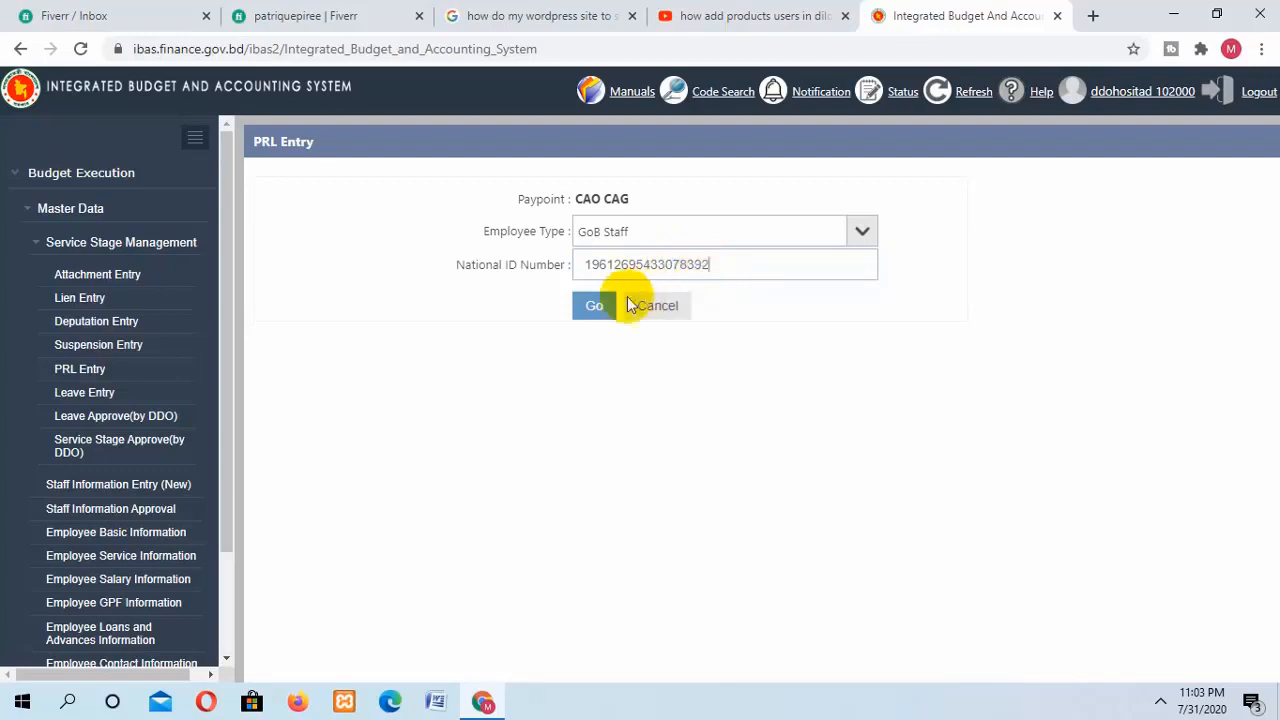
left_click(594, 311)
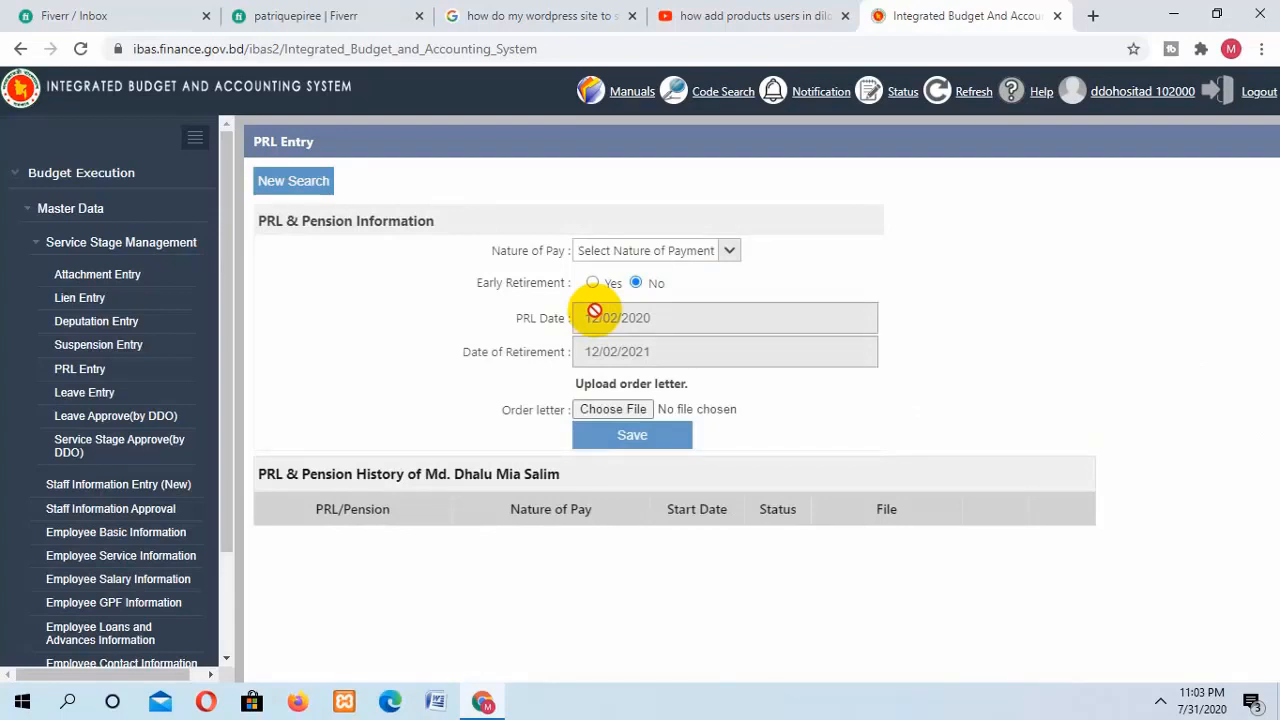
Save the employee's PRL entry with Full Pay as nature of pay and the employee's JPG order letter from Downloads attached
left_click(726, 252)
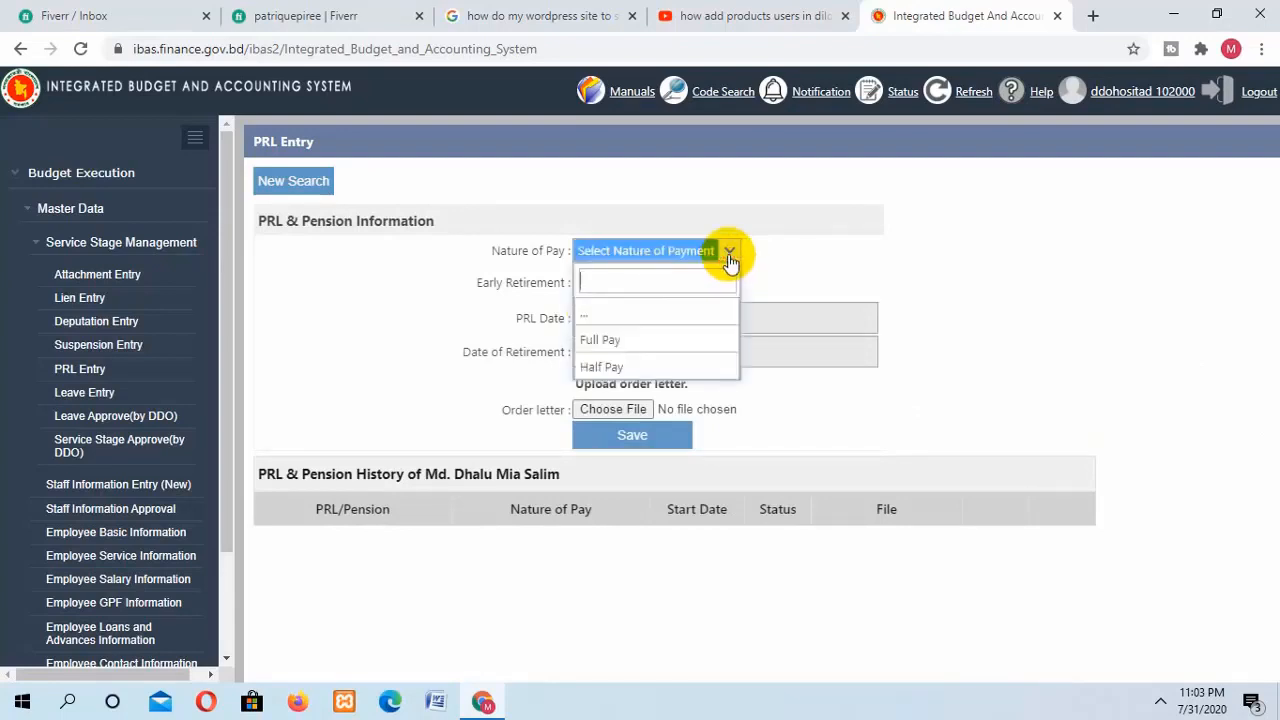
left_click(612, 342)
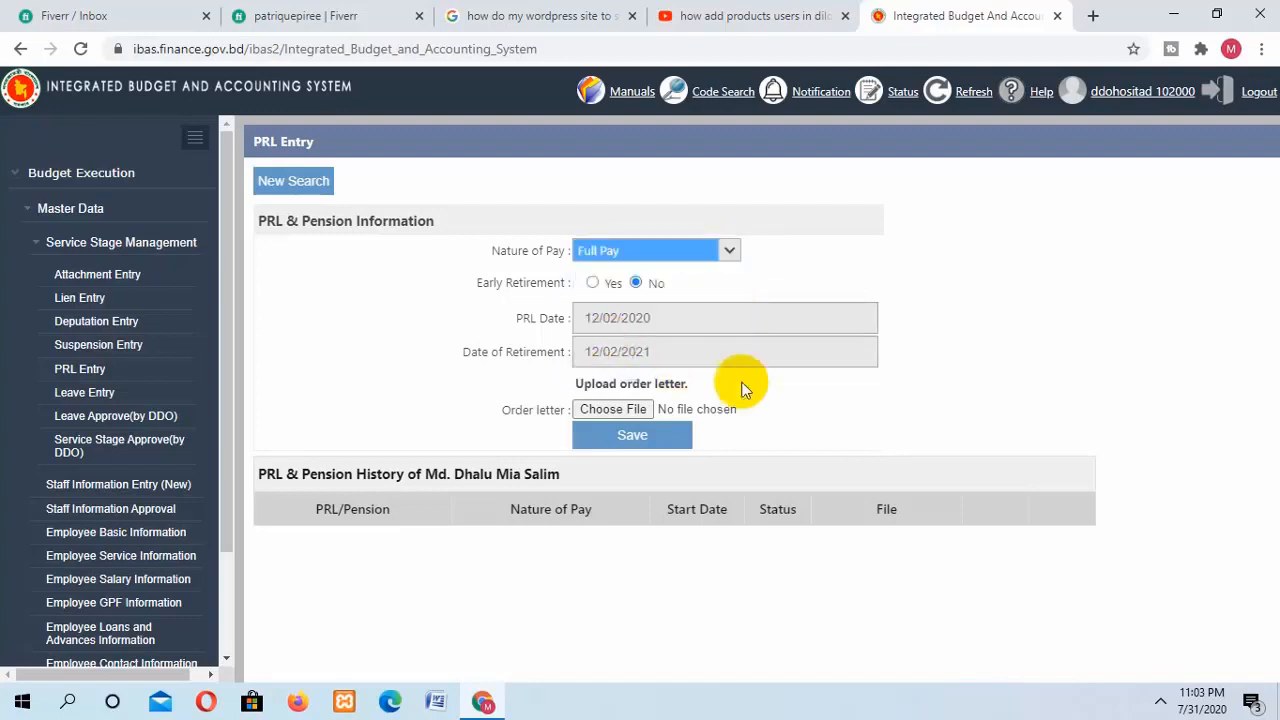
left_click(616, 411)
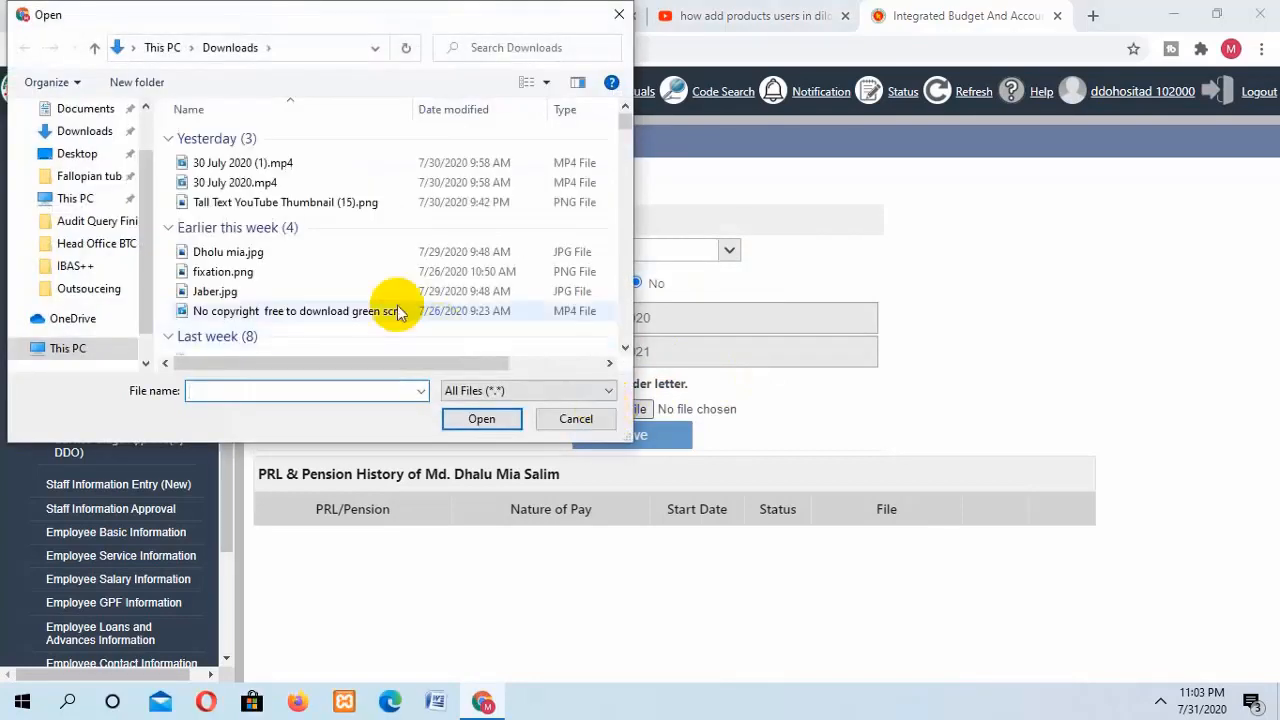
double_click(240, 253)
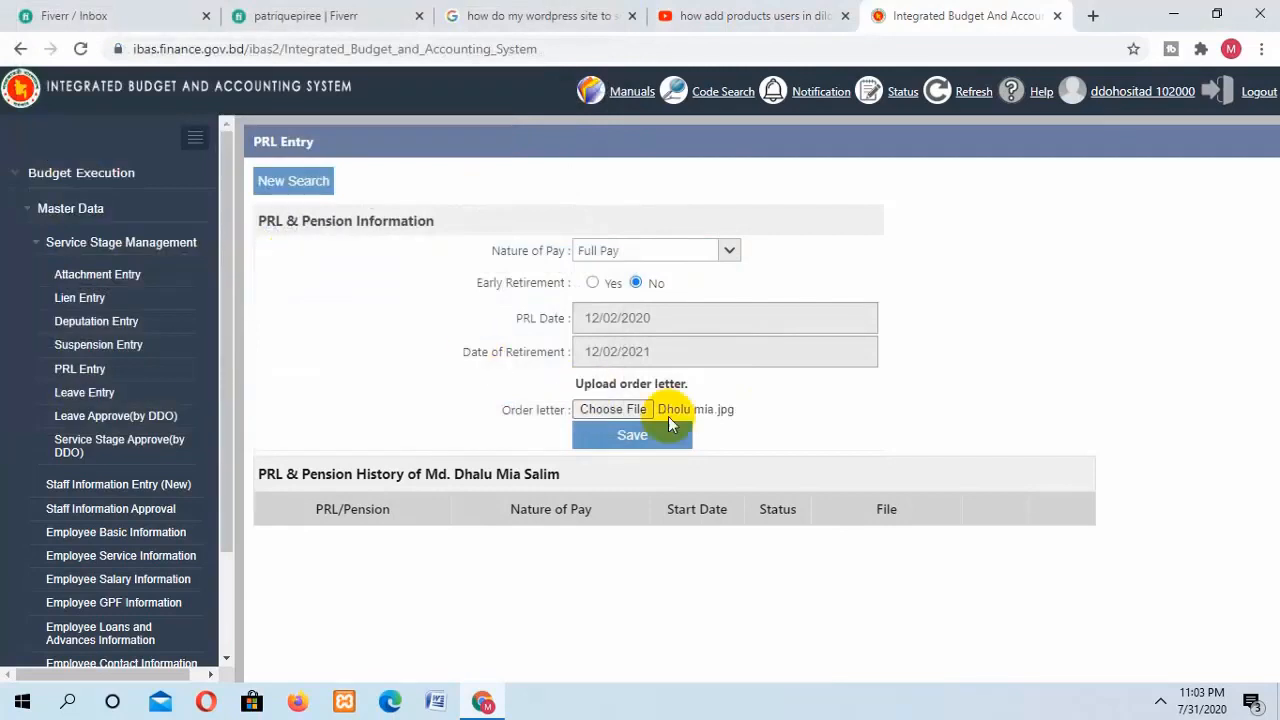
left_click(650, 438)
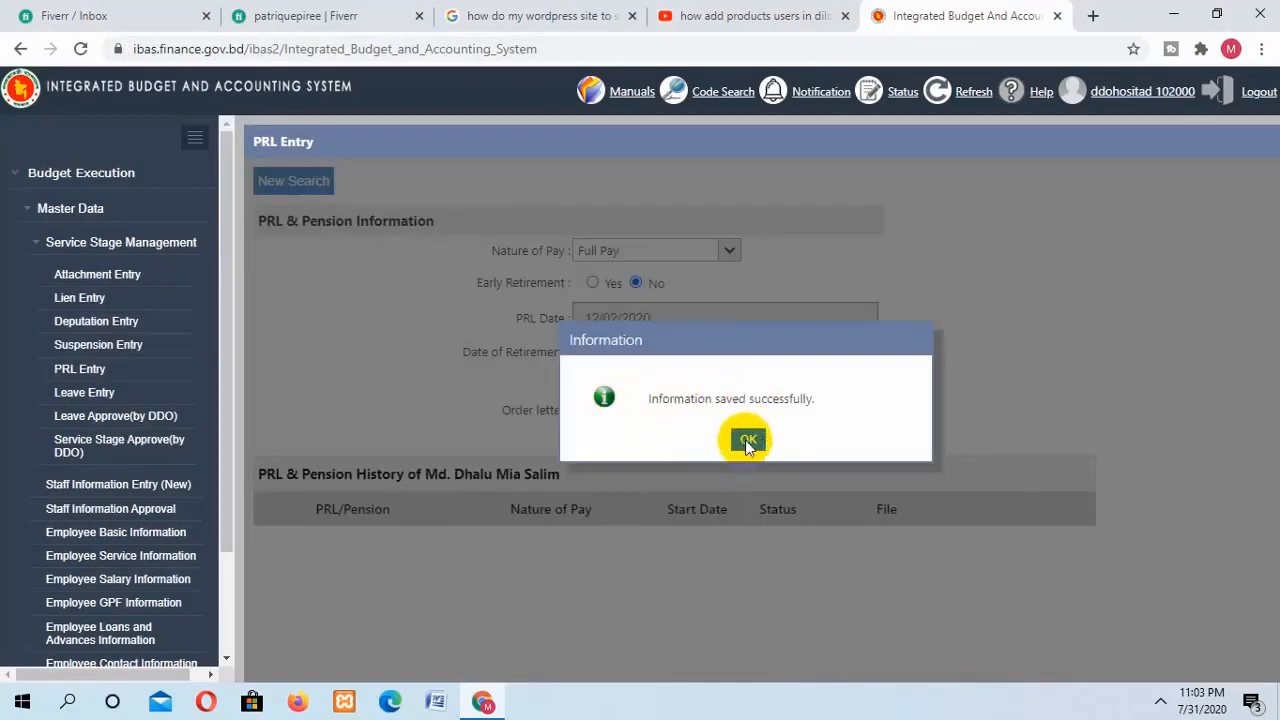
left_click(747, 441)
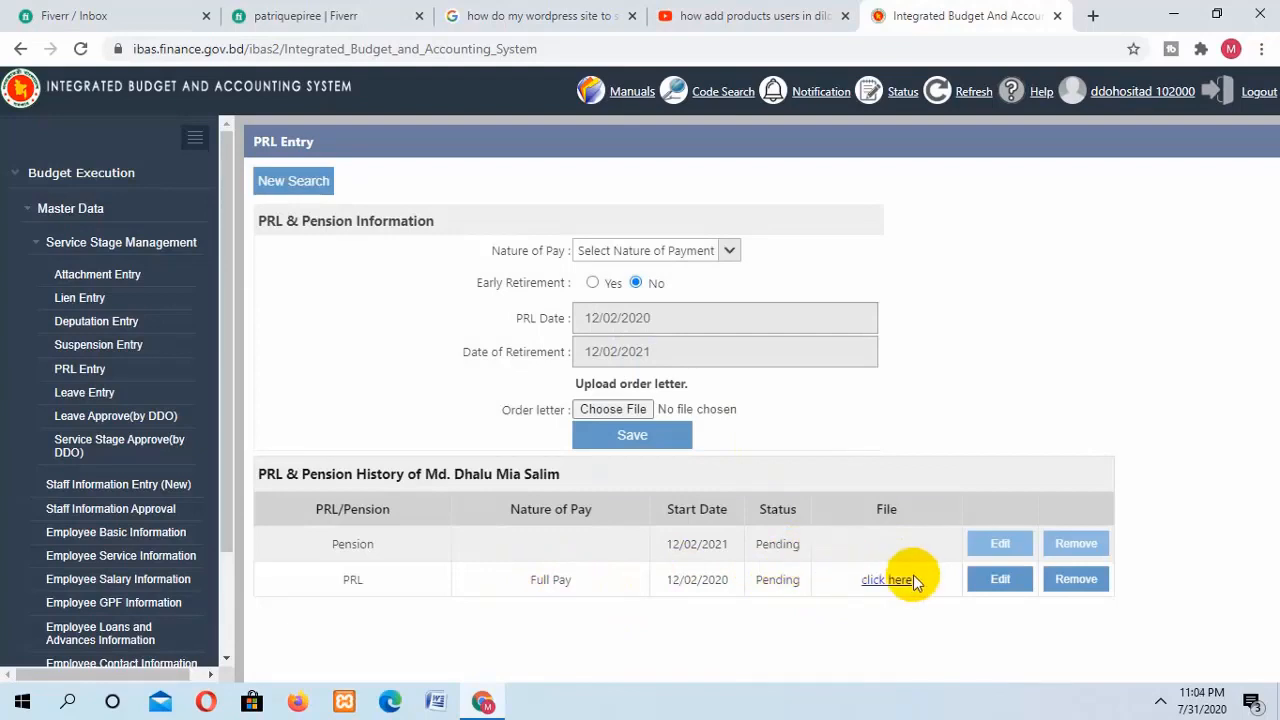
Edit the pending PRL record, set its nature of pay to Half Pay and save it
left_click(1000, 580)
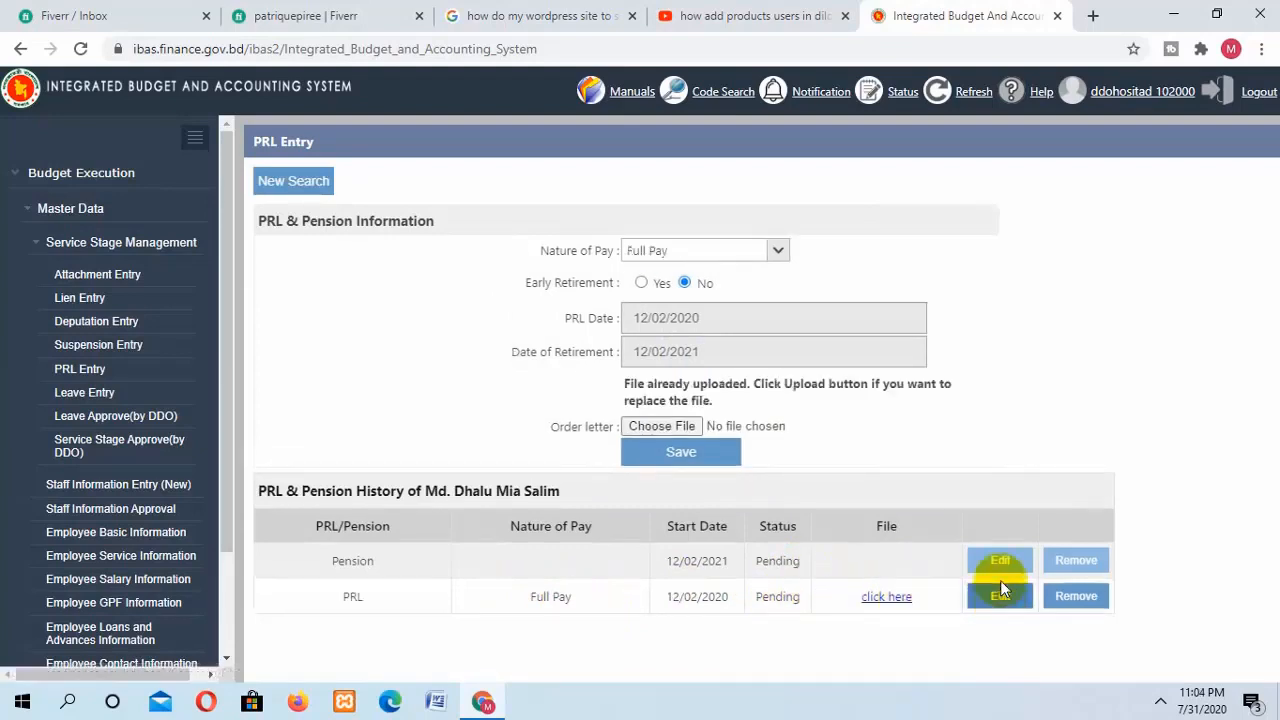
left_click(777, 257)
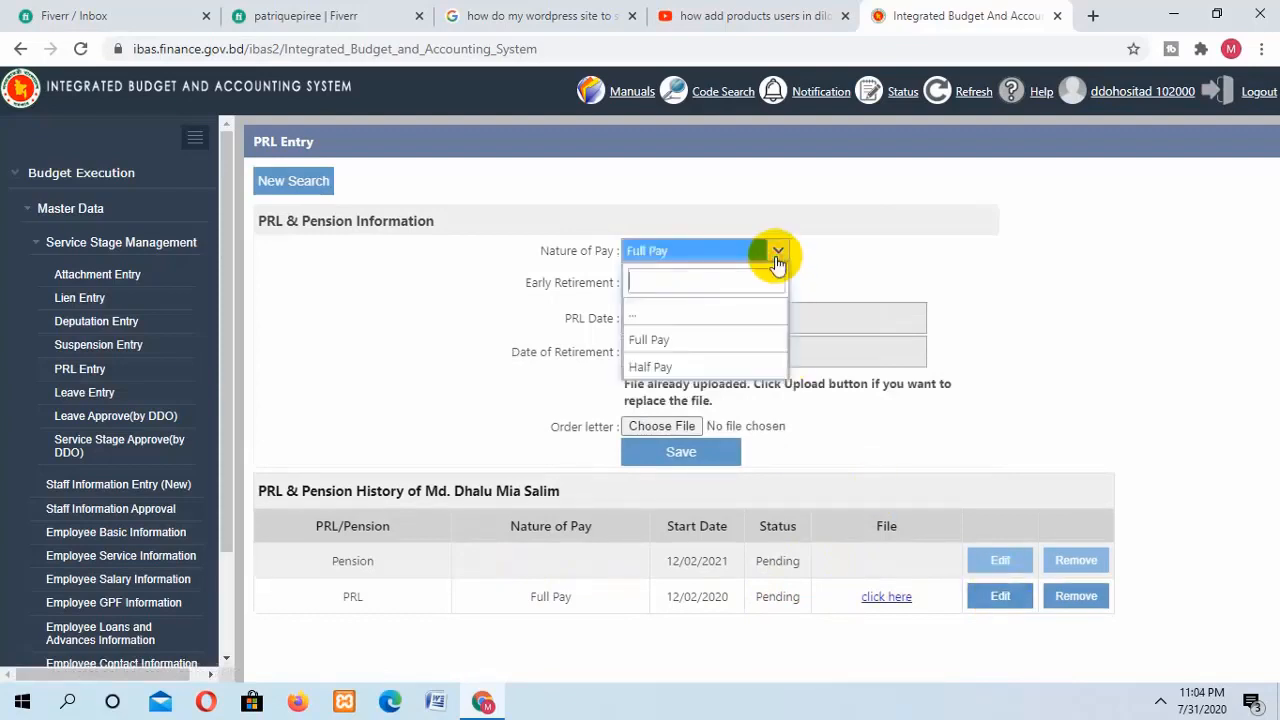
left_click(652, 367)
left_click(676, 454)
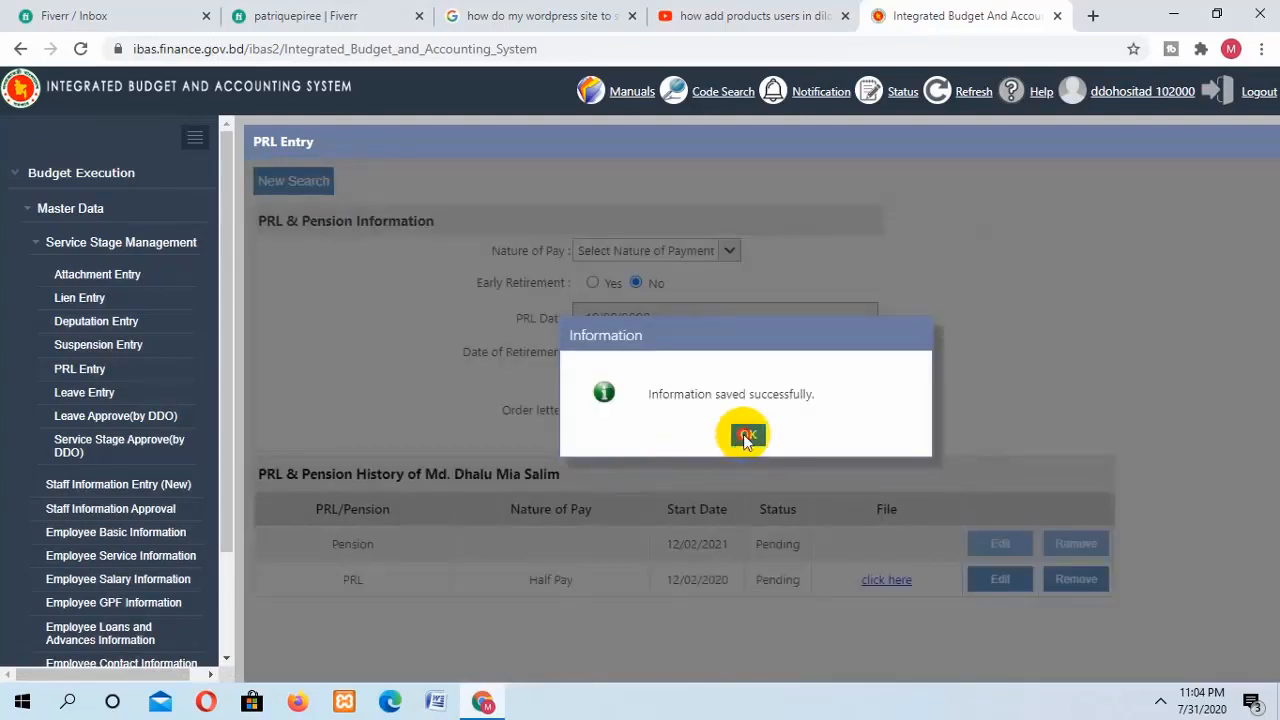
left_click(746, 434)
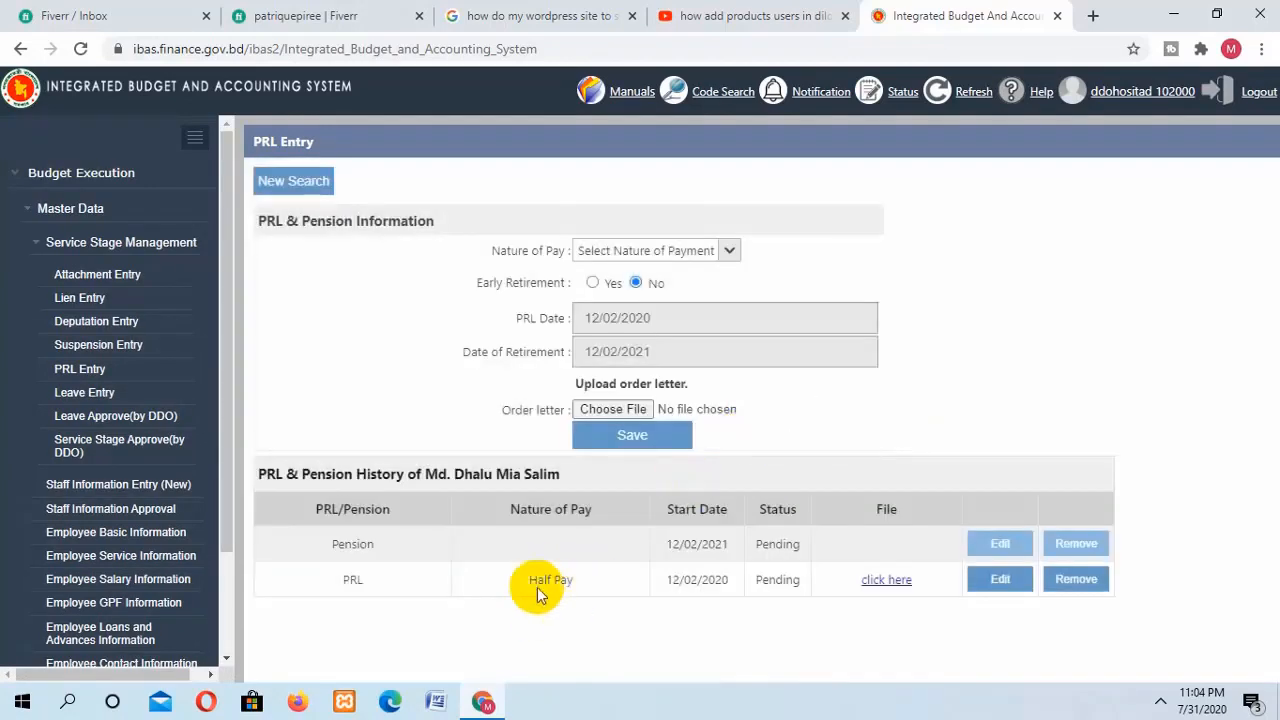
Edit the pending PRL record again, set its nature of pay back to Full Pay and save it
left_click(998, 580)
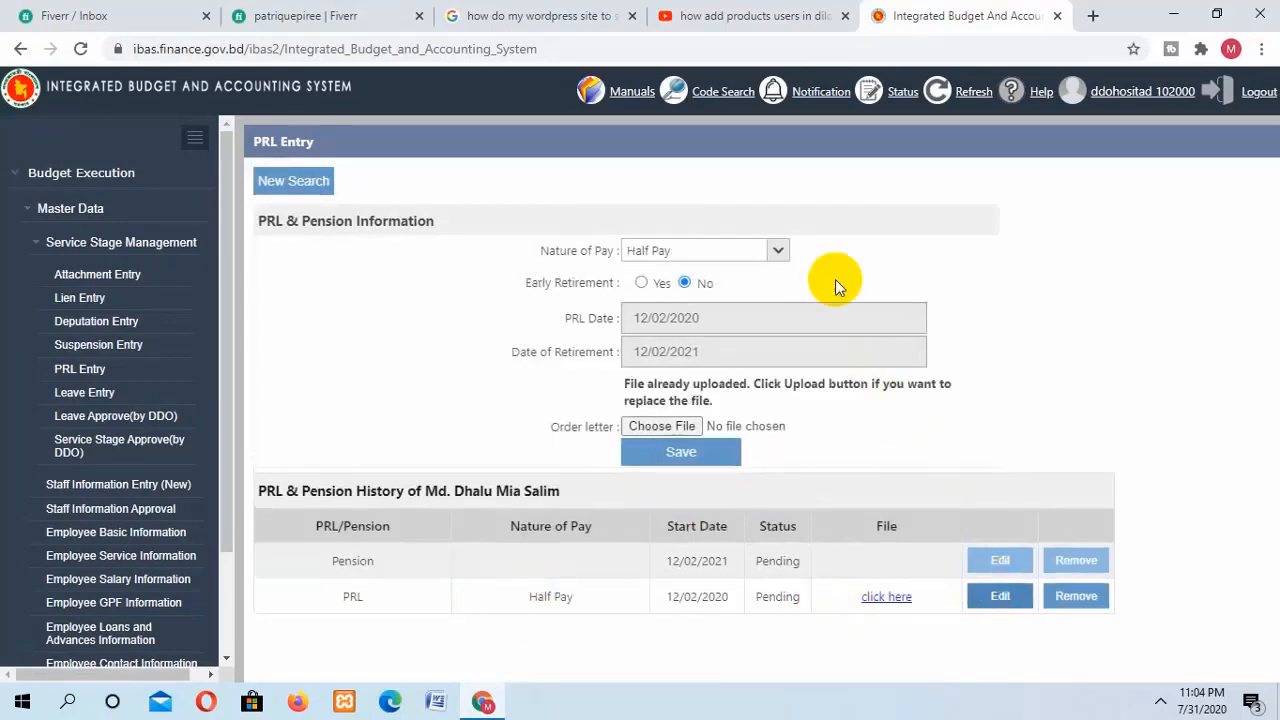
left_click(776, 251)
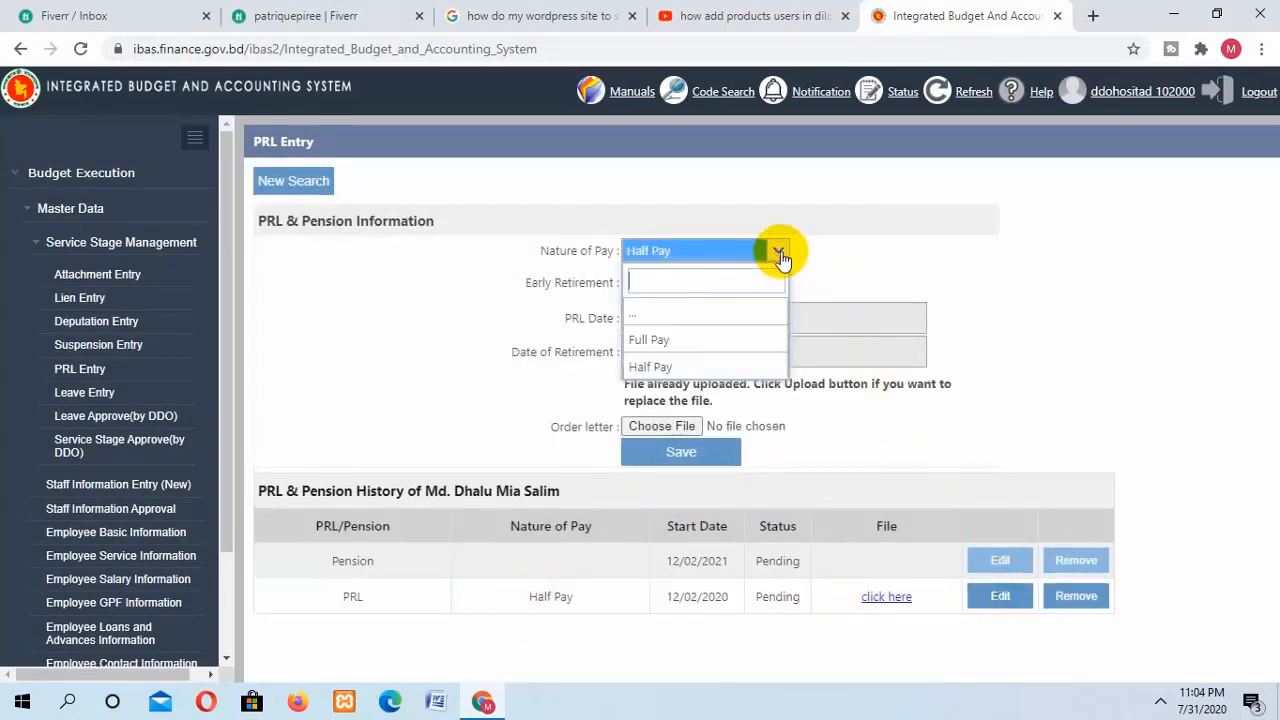
left_click(672, 340)
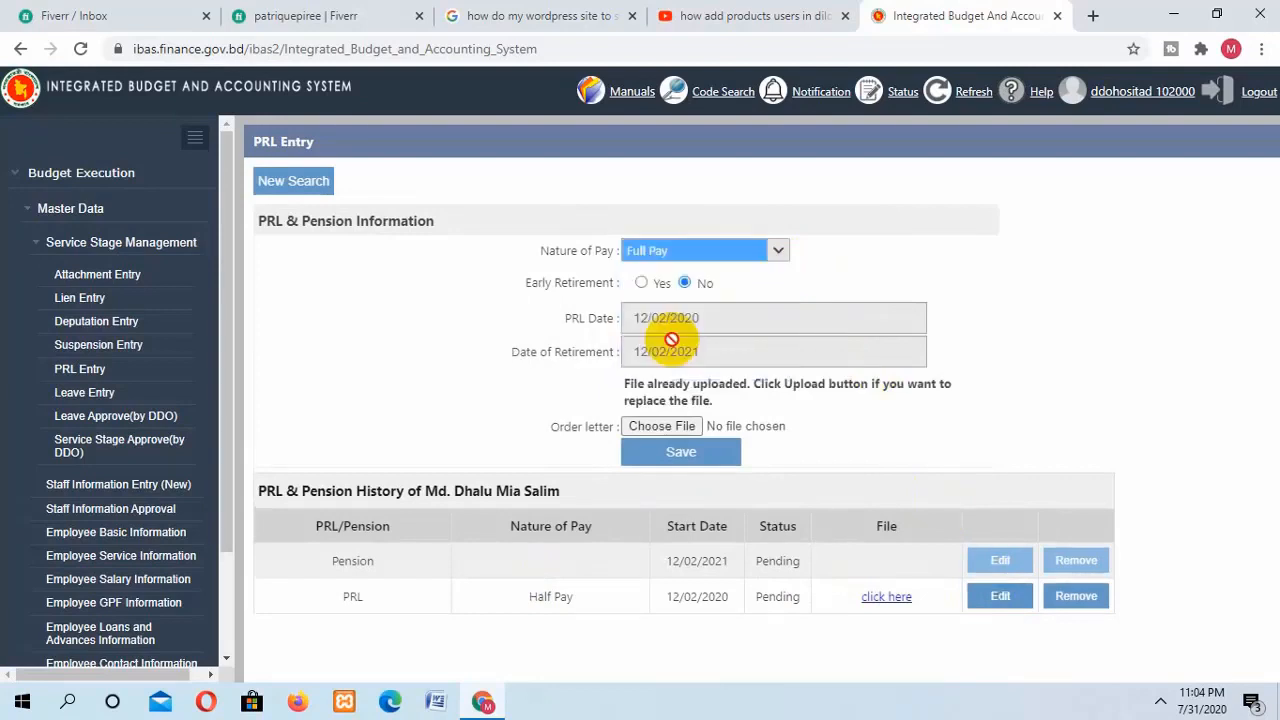
left_click(681, 458)
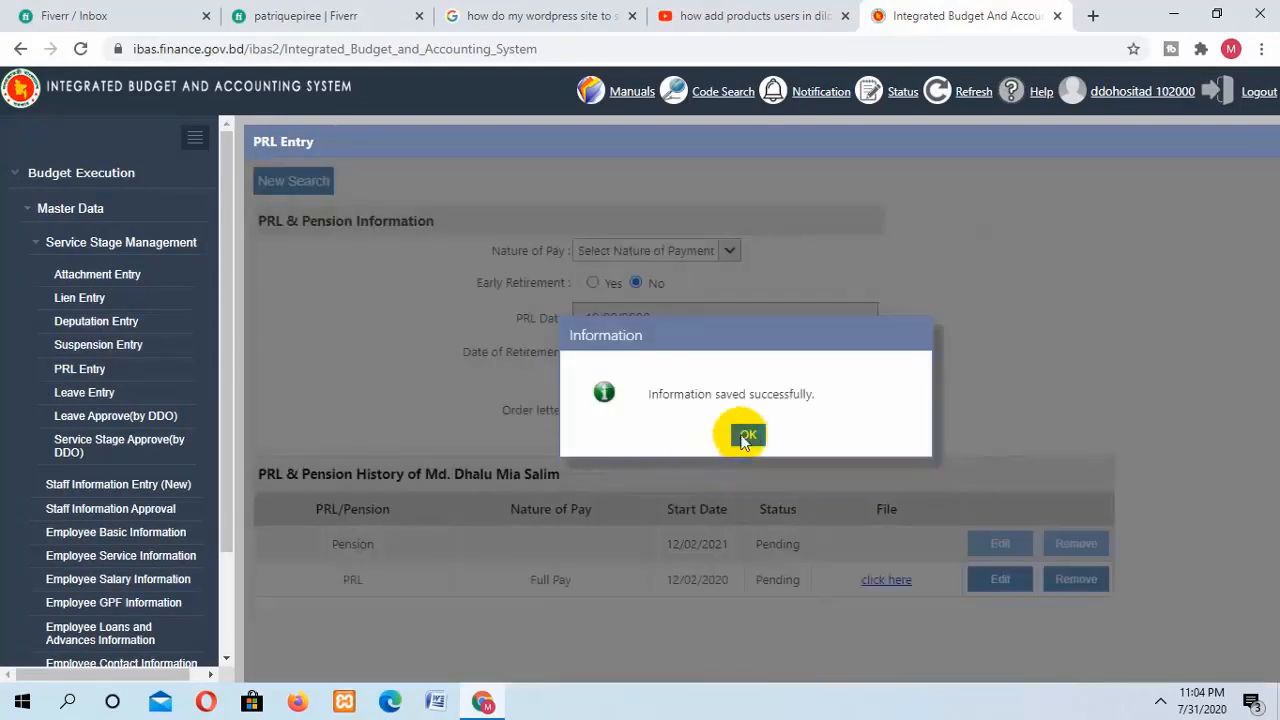
left_click(746, 437)
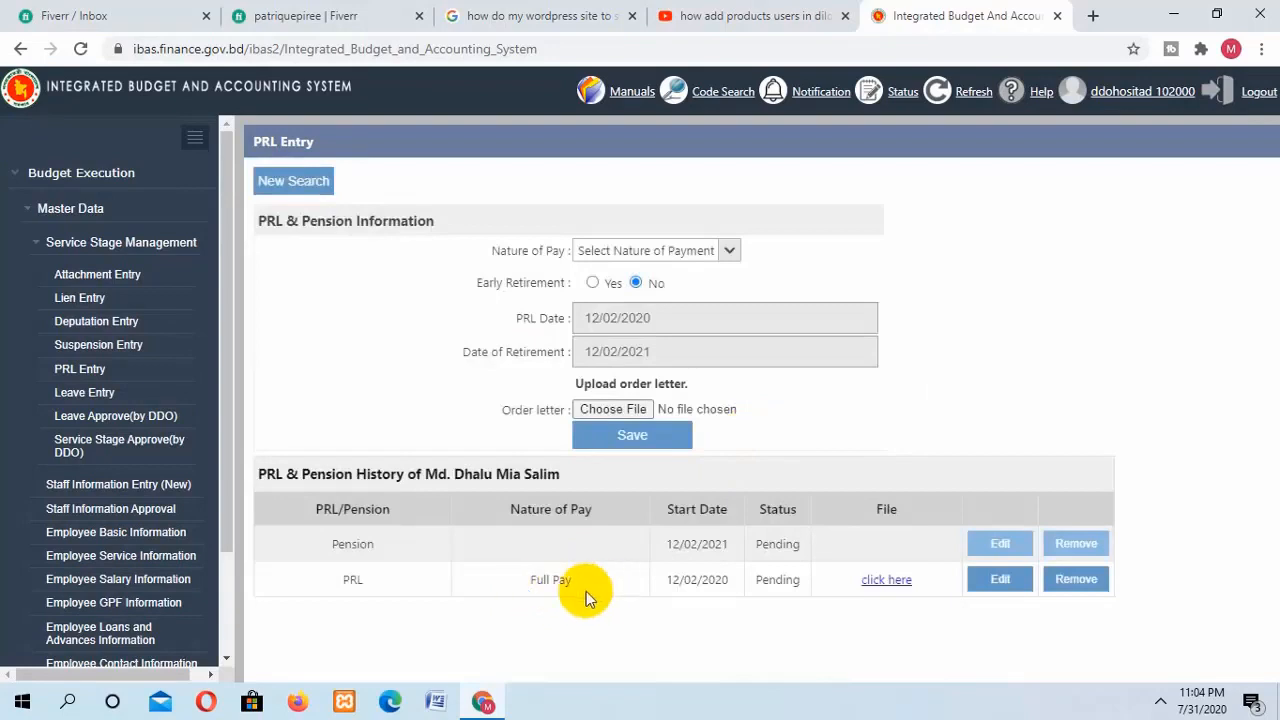